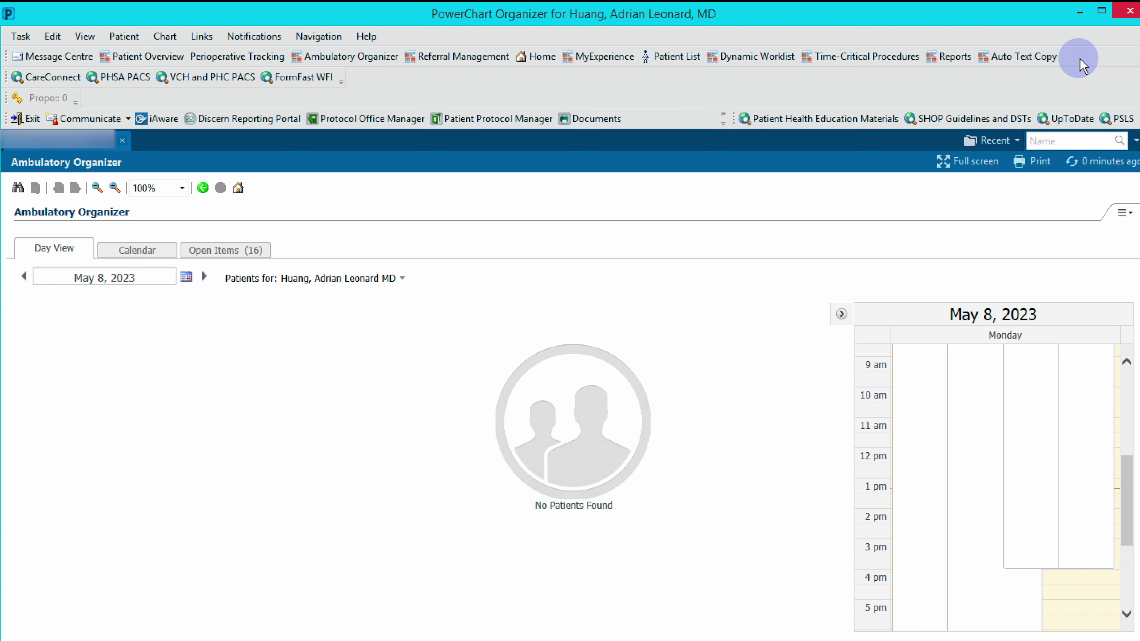
# Step: From the Auto Text Copy library page, open Manage Auto Text showing My Phrases
pyautogui.click(1131, 61)
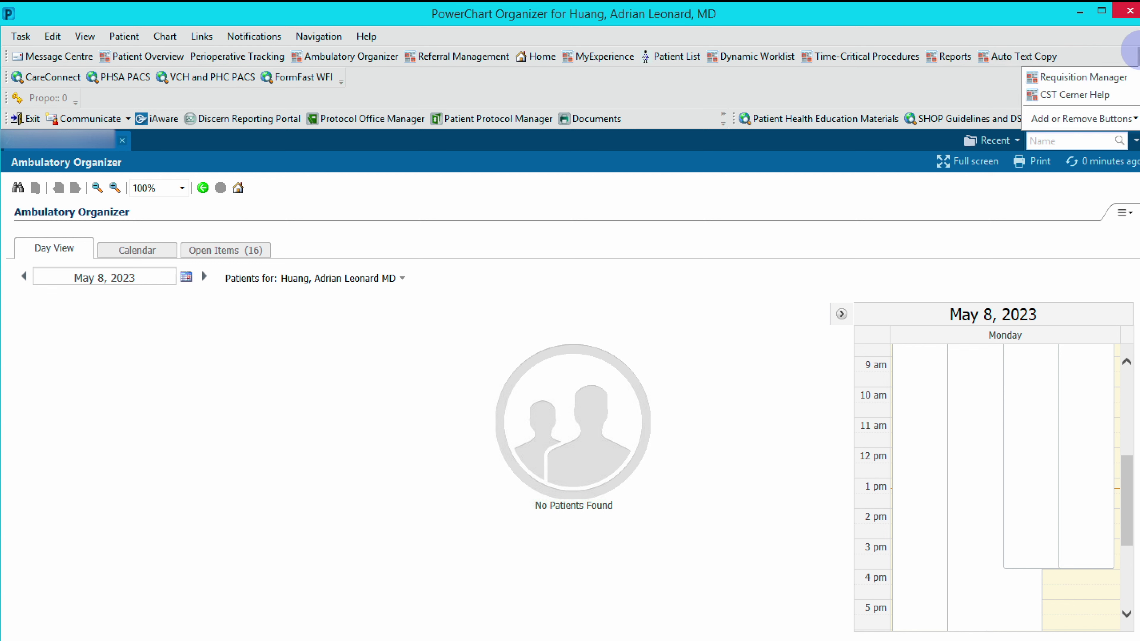
pyautogui.click(977, 96)
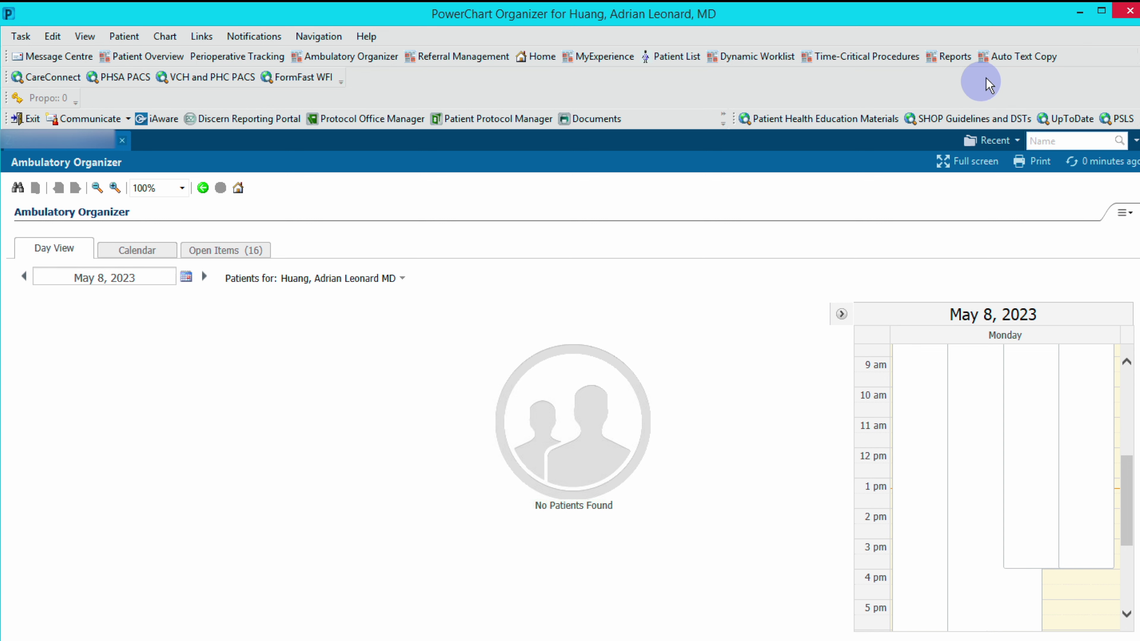
pyautogui.click(1012, 62)
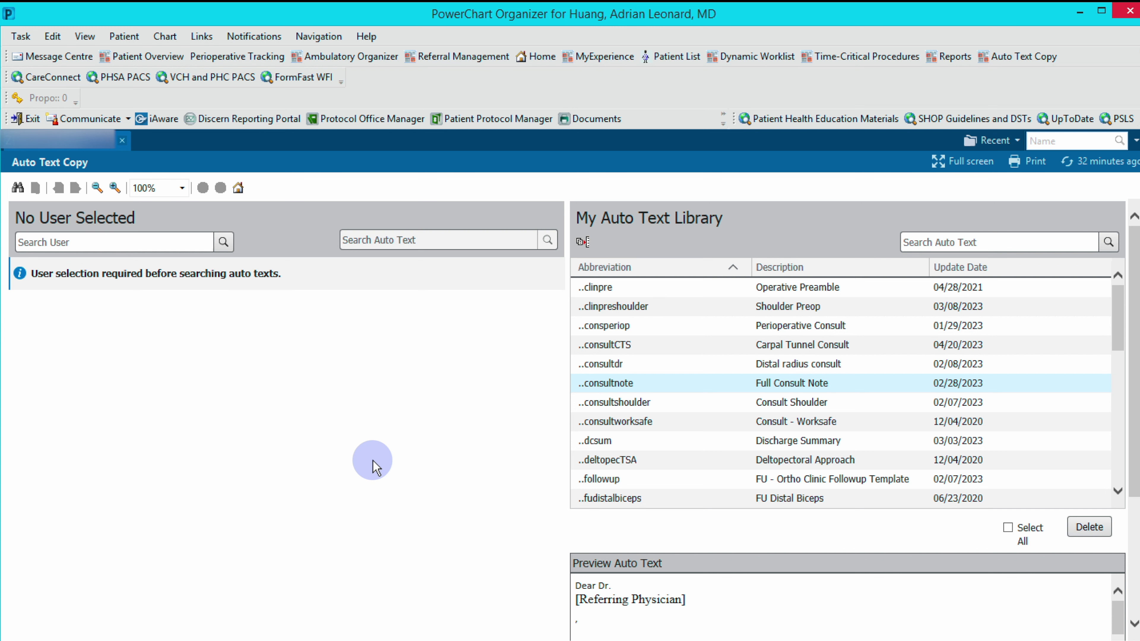
pyautogui.click(584, 243)
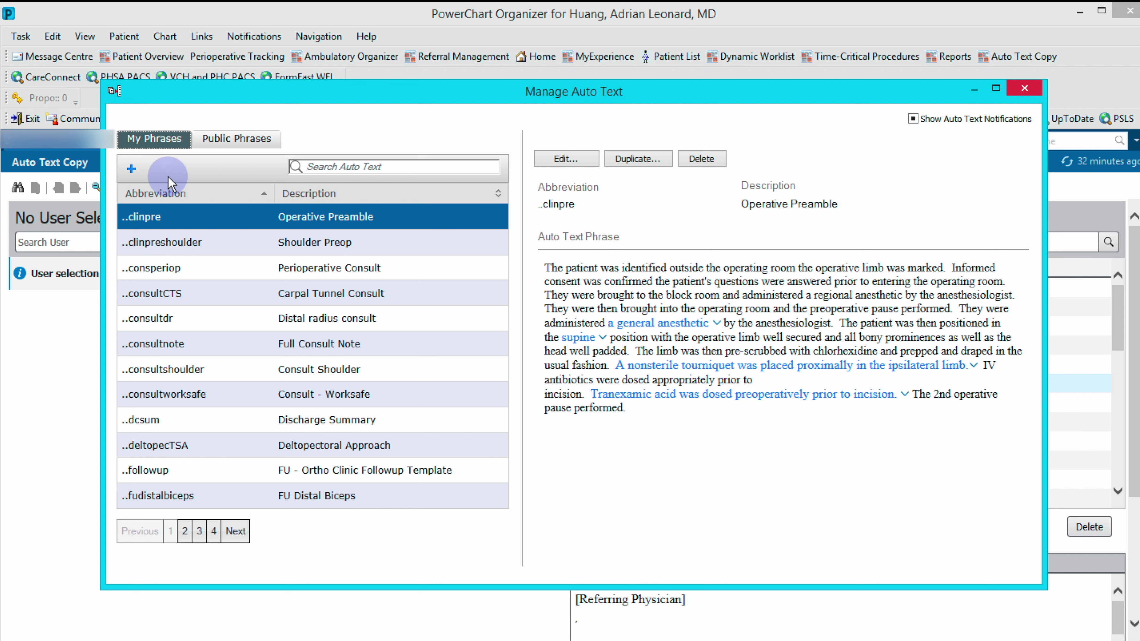
# Step: Add a new phrase and enter ..consult as its abbreviation
pyautogui.click(131, 170)
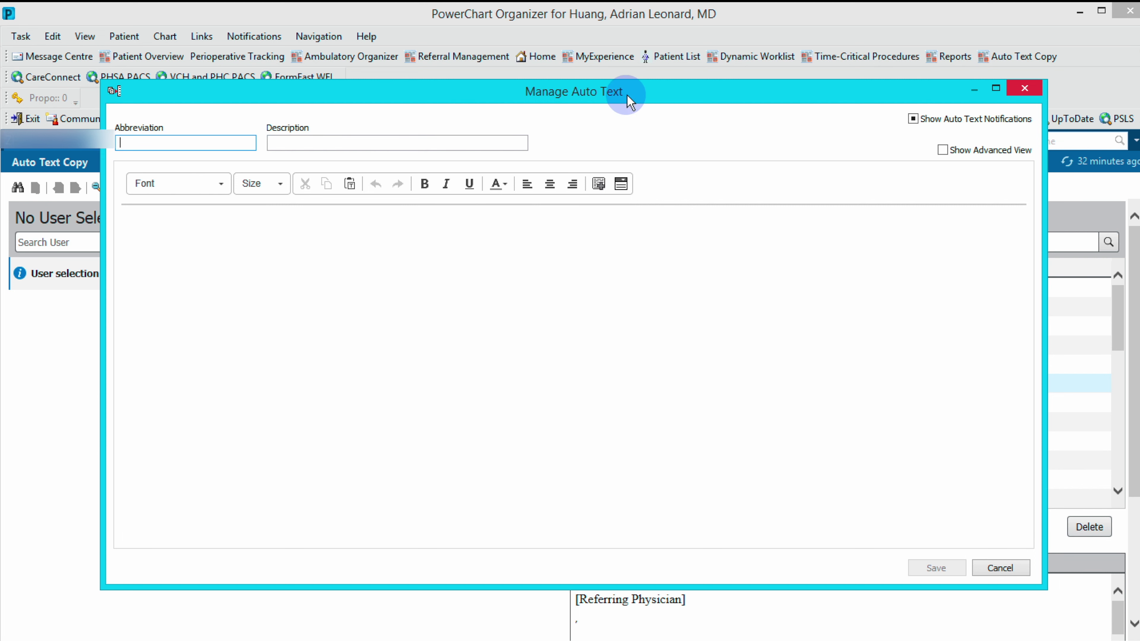
pyautogui.write('..consult')
# Step: Move past the description and begin the phrase body with 'Dear'
pyautogui.press('Tab')
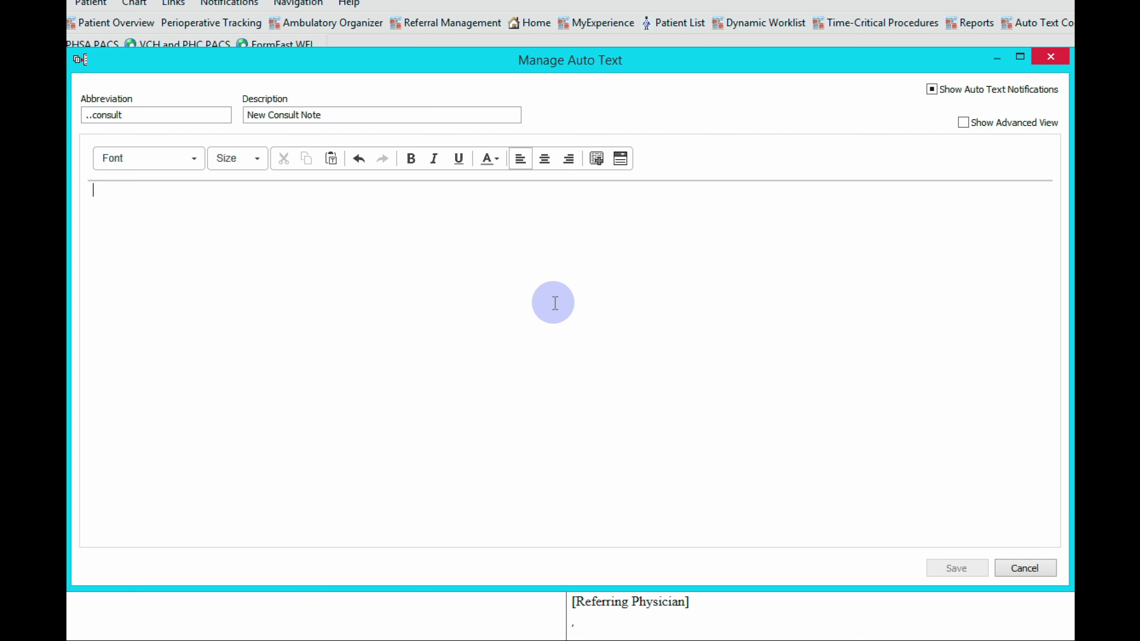
pyautogui.write('Dear')
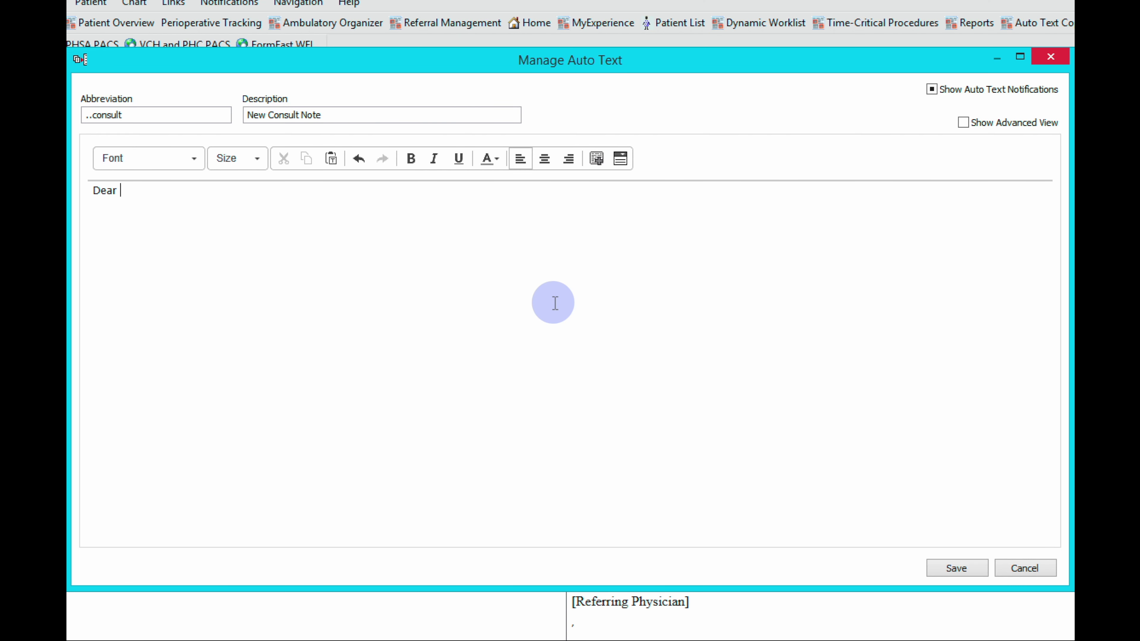
# Step: Insert the Referring Provider token after 'Dear', then start a paragraph with 'Thank you for referring'
pyautogui.click(596, 160)
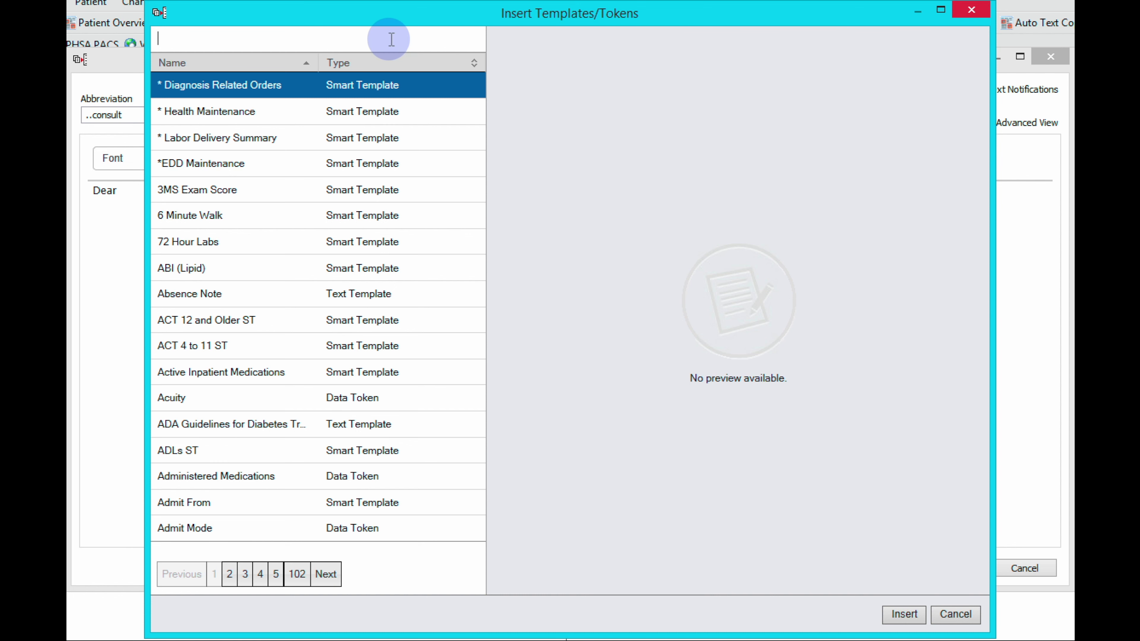
pyautogui.write('referring')
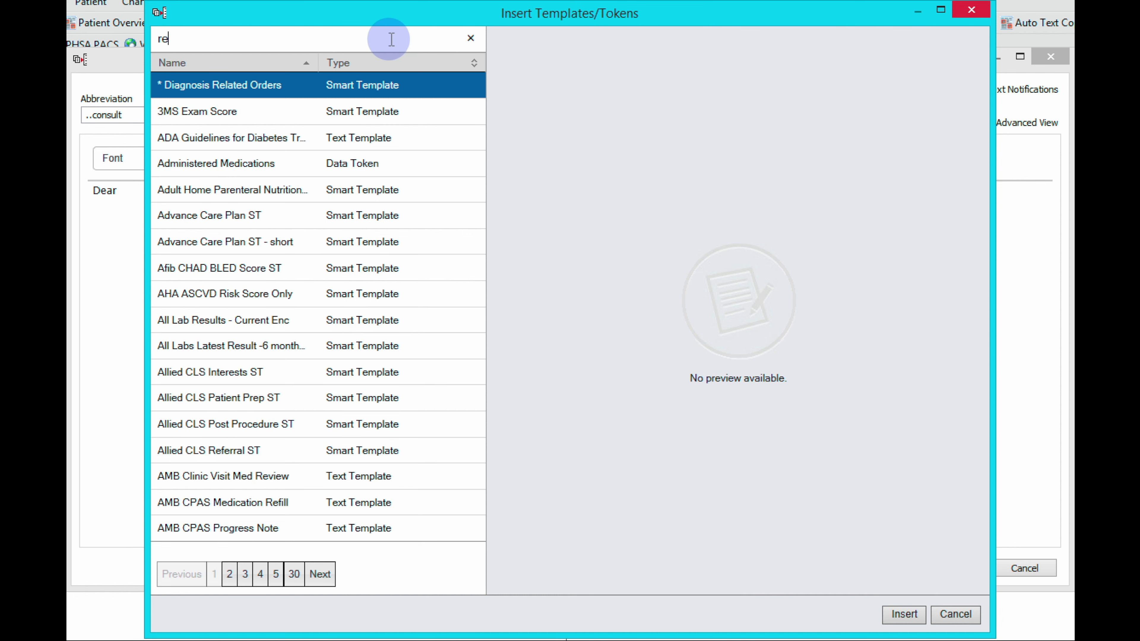
pyautogui.doubleClick(396, 124)
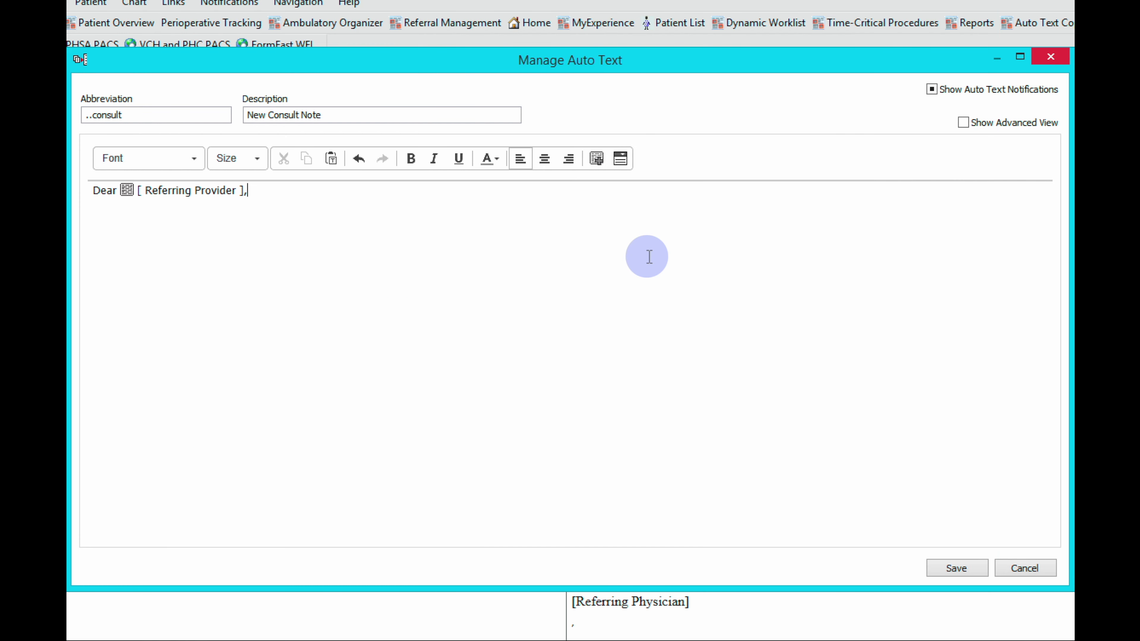
pyautogui.press('Return')
pyautogui.press('Return')
pyautogui.write('Thank you for referring')
# Step: Add Patient Full Name ST, Age and Patient Gender Identity tokens, followed by 'referred for'
pyautogui.click(597, 158)
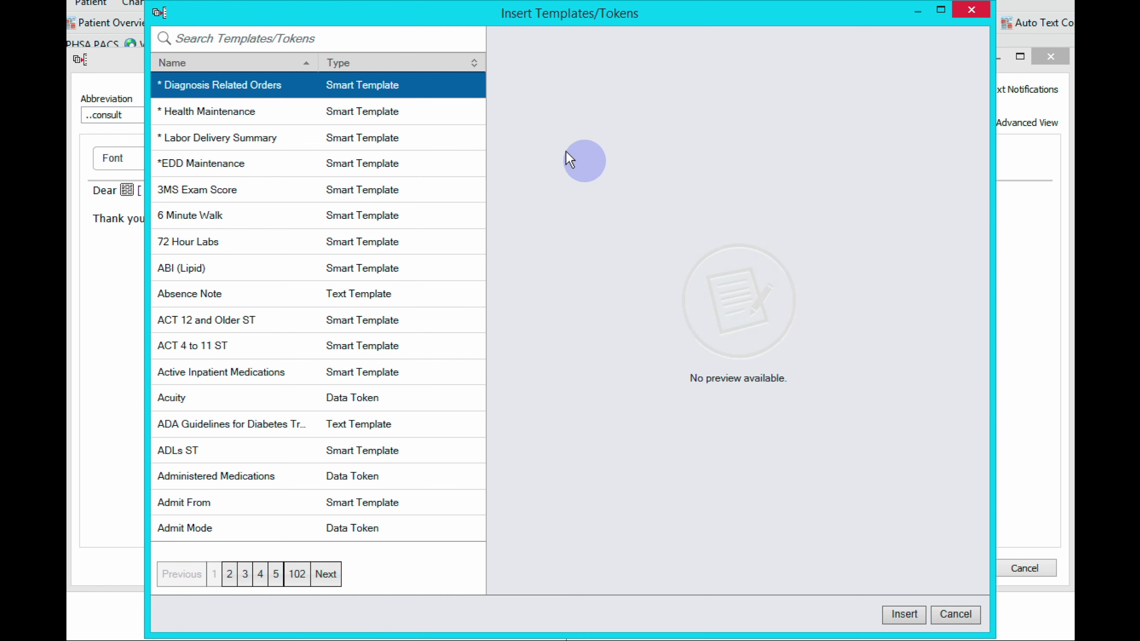
pyautogui.click(413, 36)
pyautogui.write('patient name')
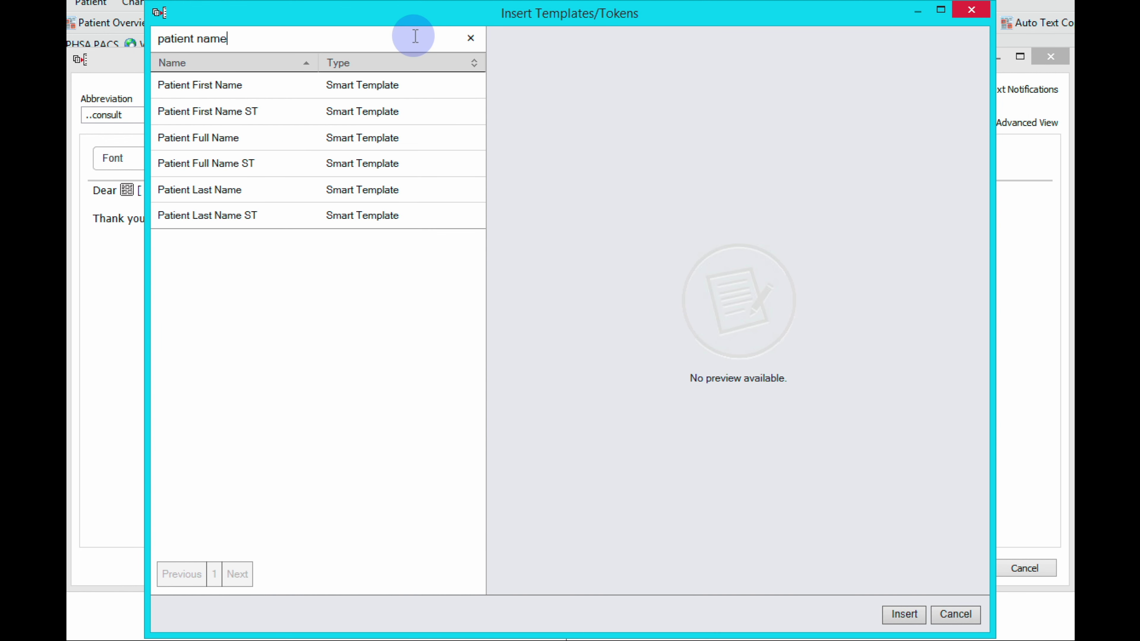
pyautogui.doubleClick(382, 172)
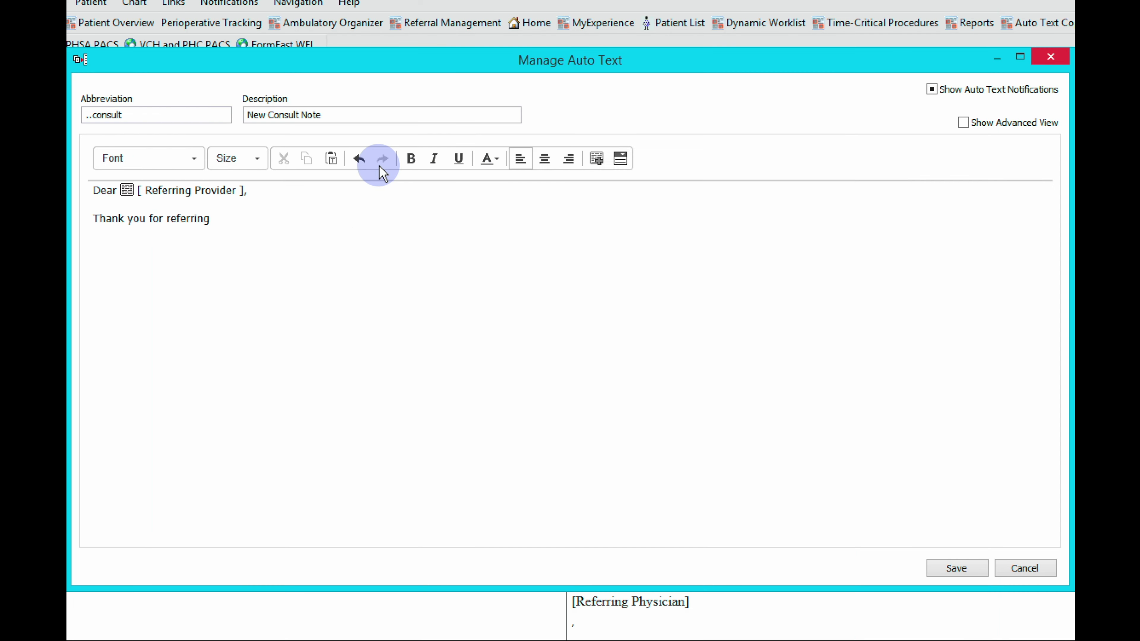
pyautogui.click(597, 158)
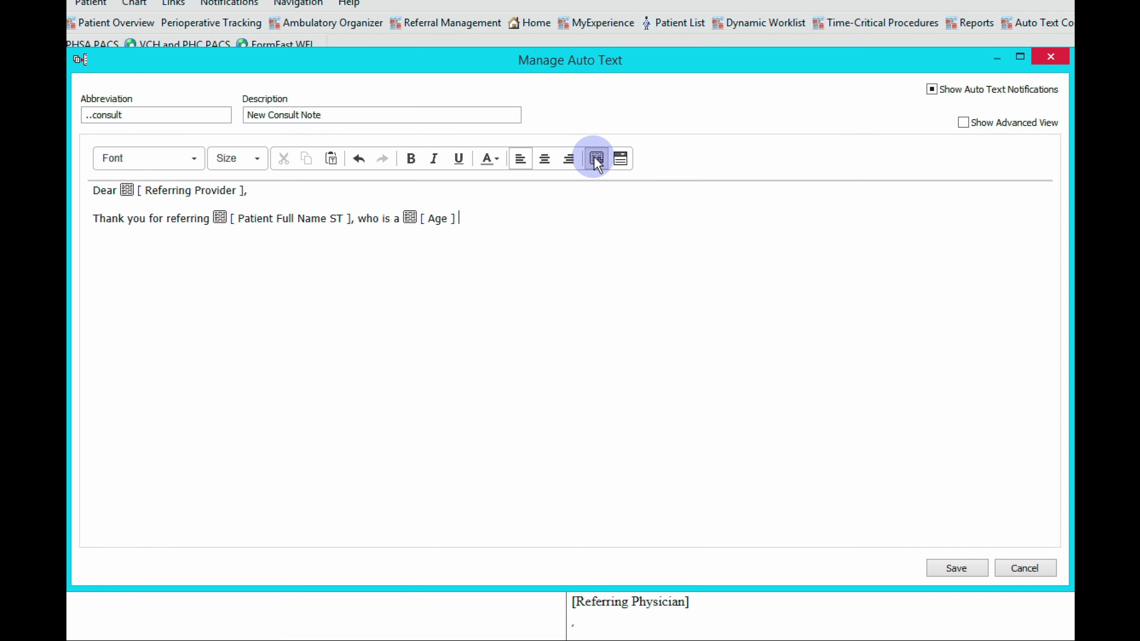
pyautogui.click(596, 158)
pyautogui.write('refe')
pyautogui.write('rred for [ * Diagnosis Related Orders ].')
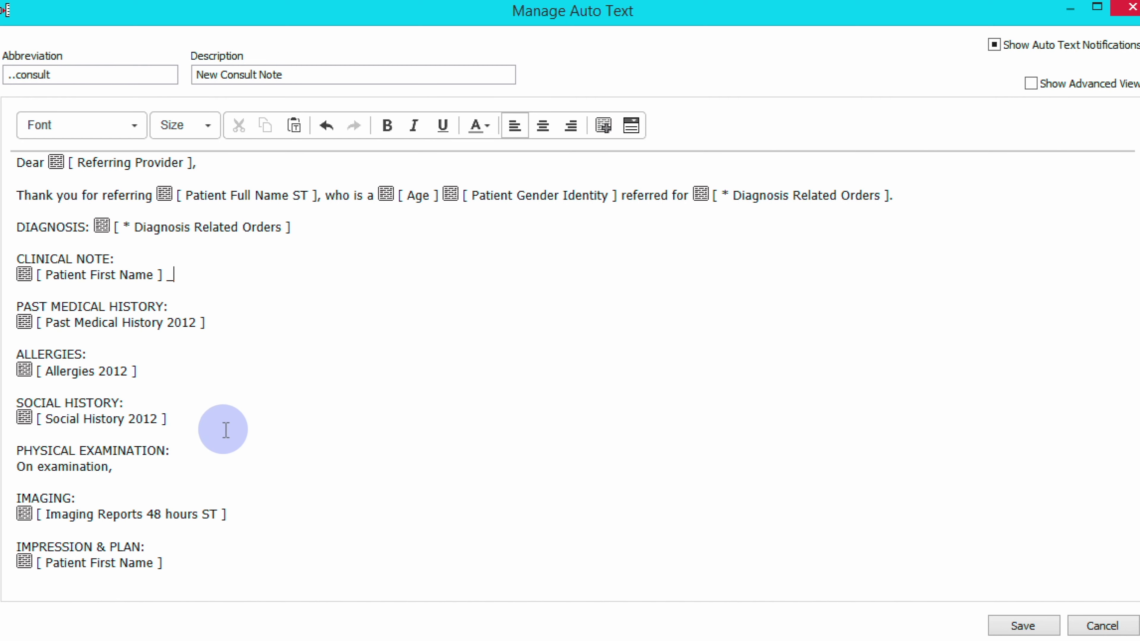
# Step: Add an empty line below the Social History token and begin a drop list there
pyautogui.press('Return')
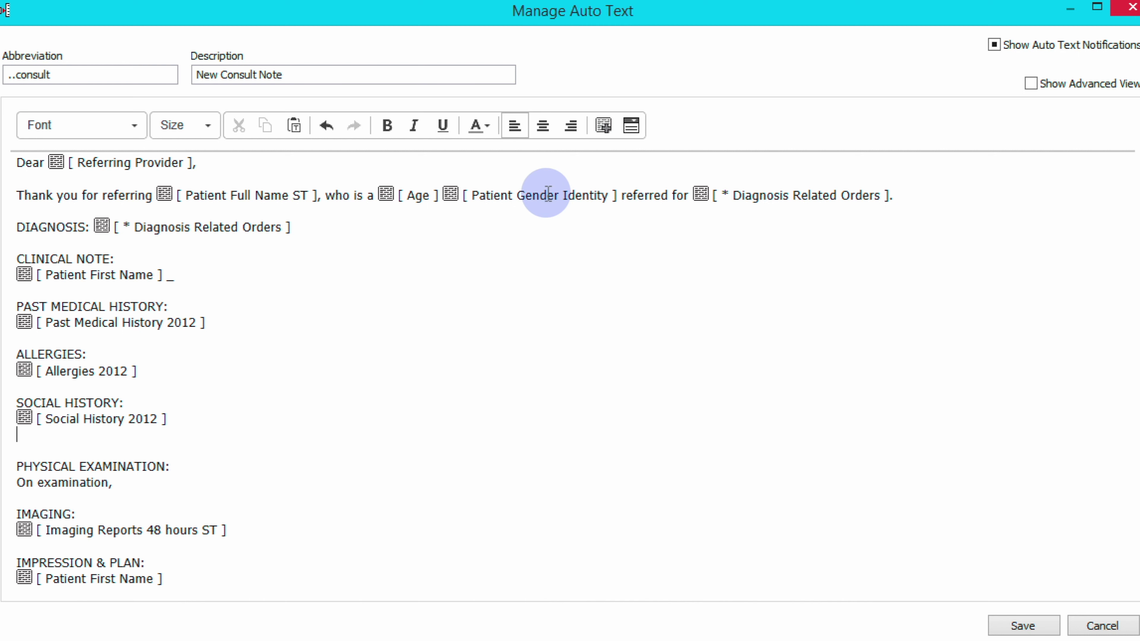
pyautogui.click(632, 126)
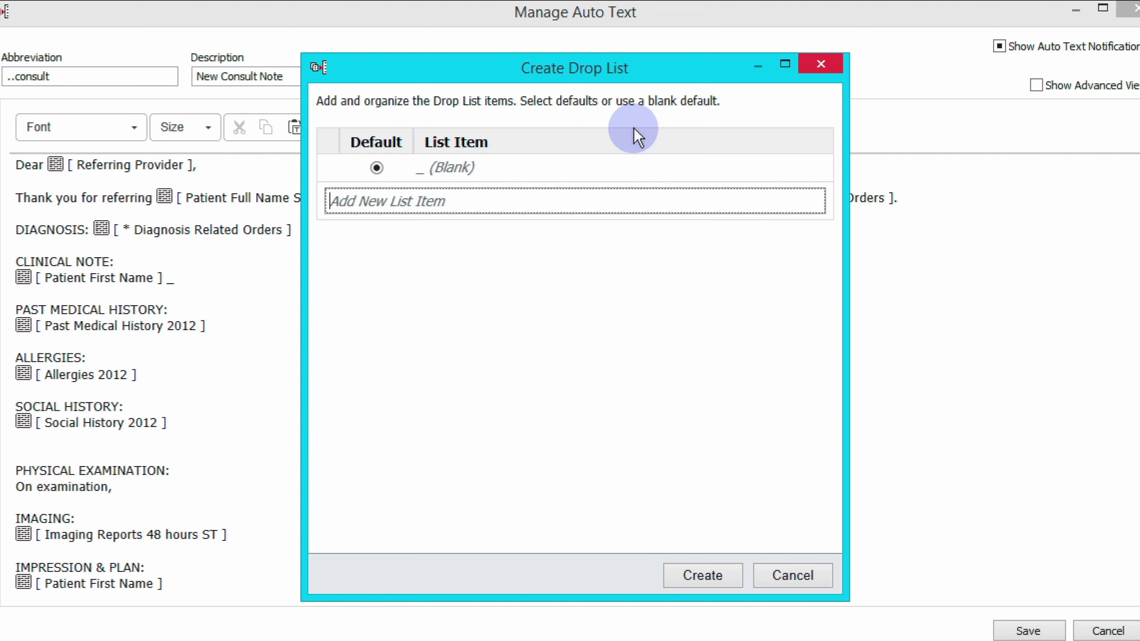
# Step: Build the drop list with Right hand dominant, Left hand dominant and Amb, then save the phrase
pyautogui.write('Right hand ')
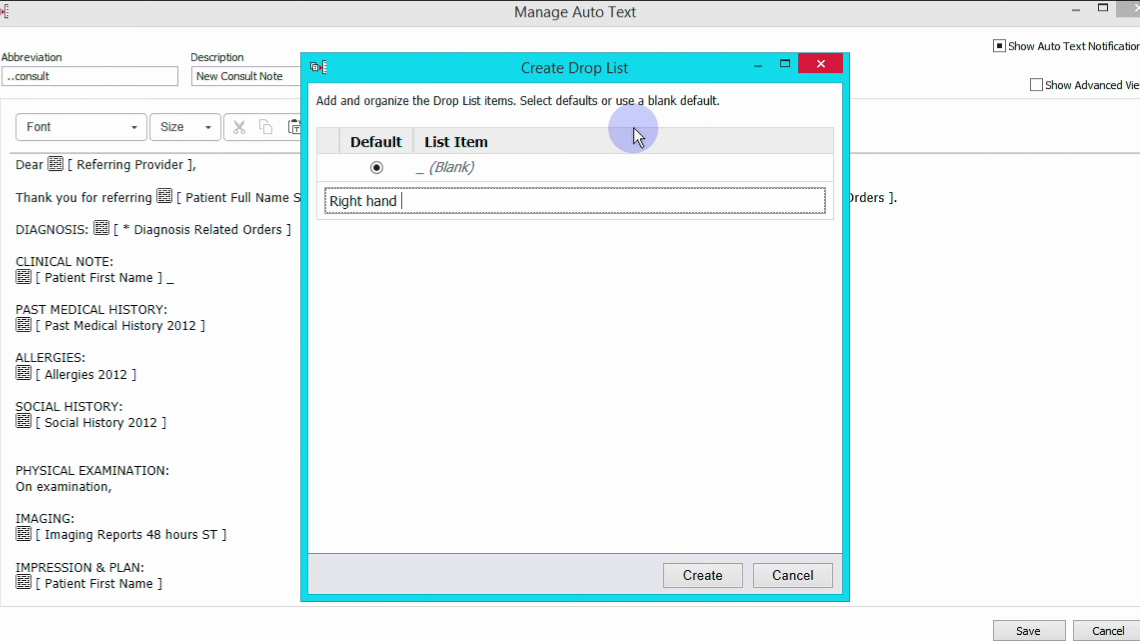
pyautogui.write('dominant')
pyautogui.press('Return')
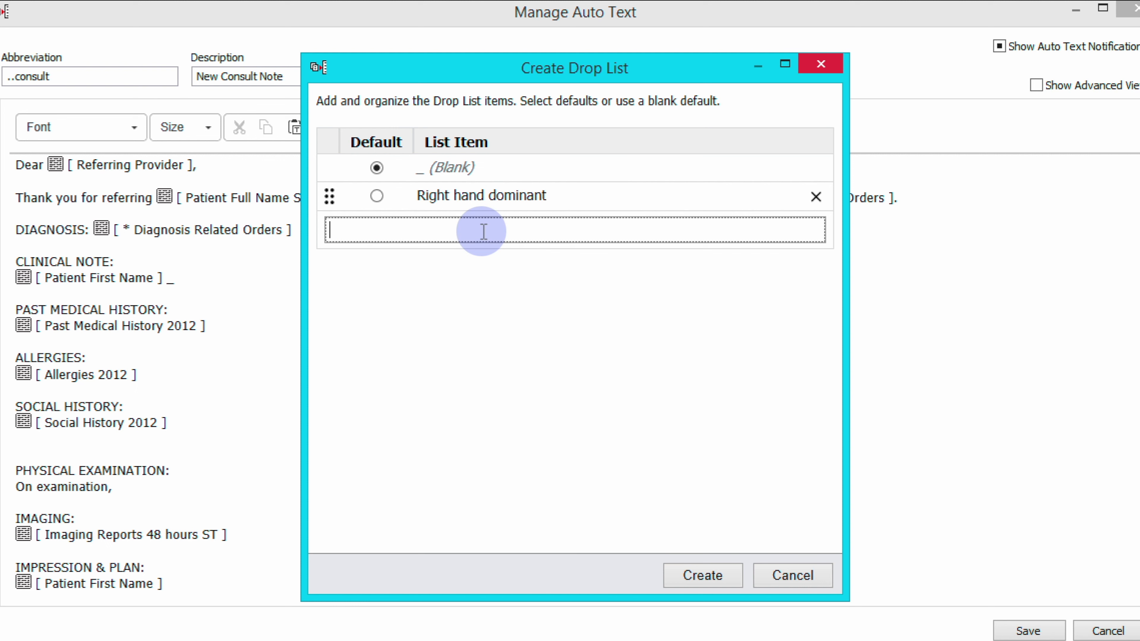
pyautogui.write('Left hand dominant')
pyautogui.press('Return')
pyautogui.write('A')
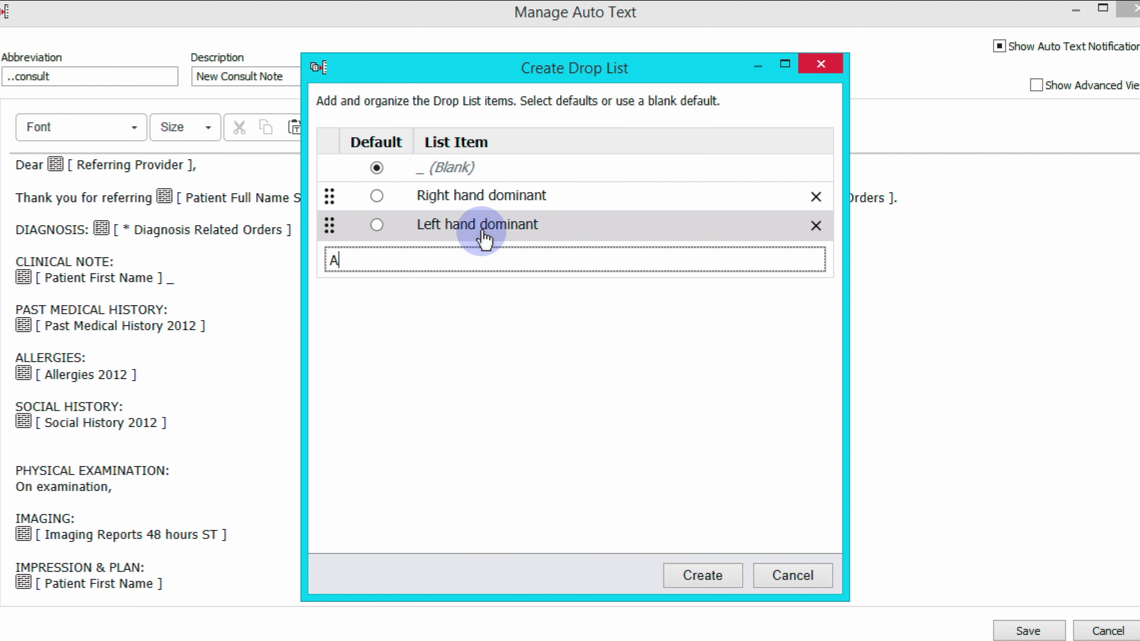
pyautogui.write('mbidextrous')
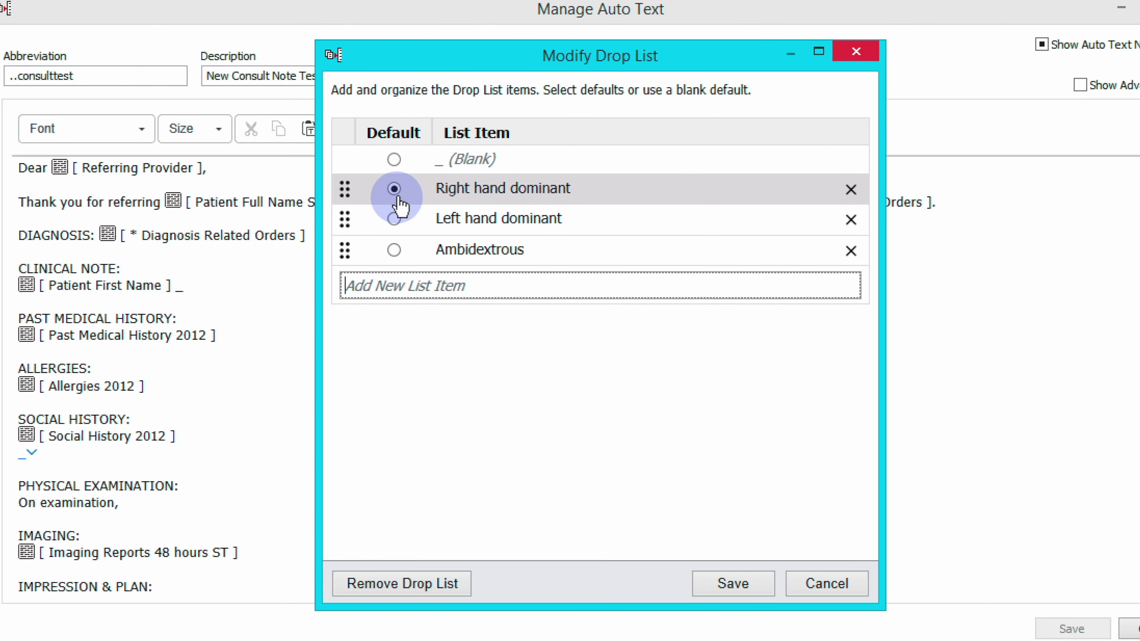
pyautogui.click(733, 583)
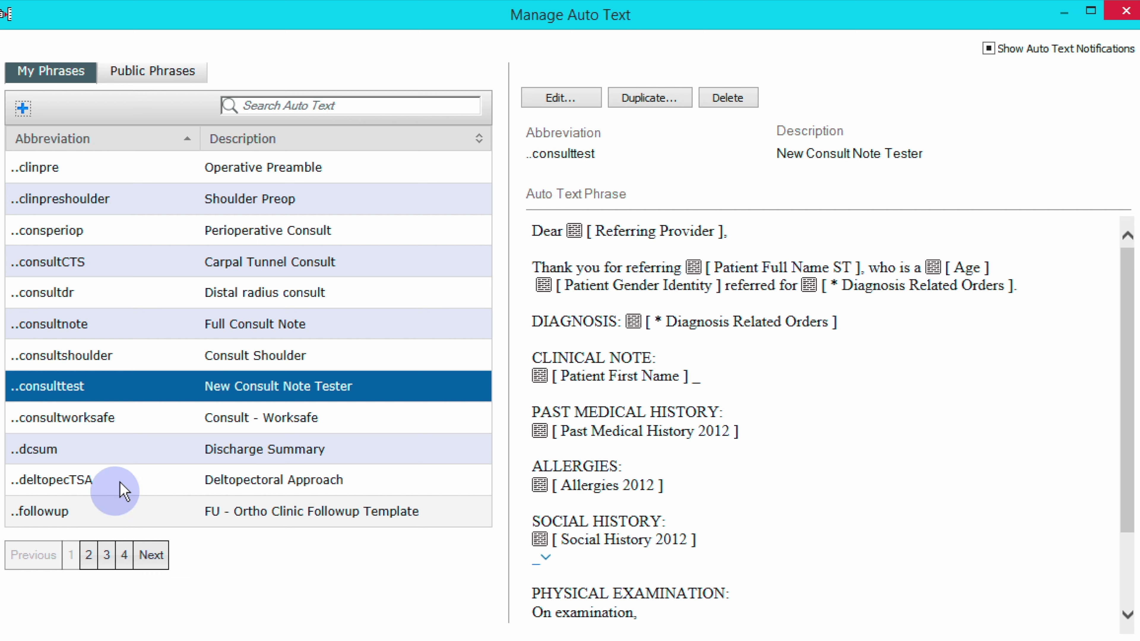
pyautogui.click(141, 378)
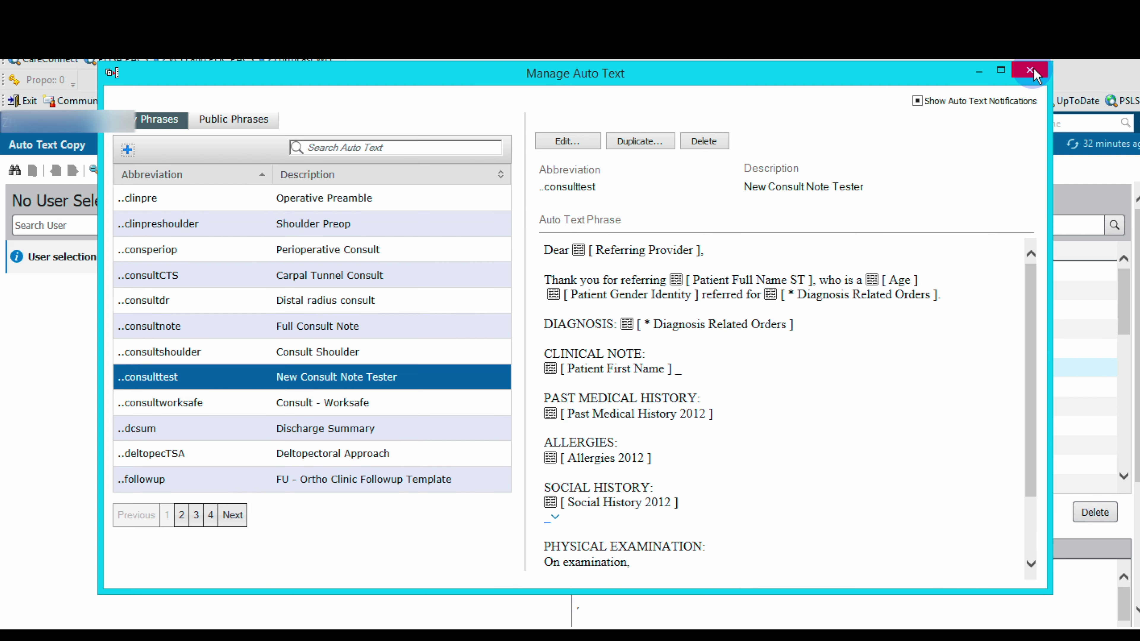
# Step: Close the auto text manager and look up another provider in the Auto Text Copy user search
pyautogui.click(1127, 9)
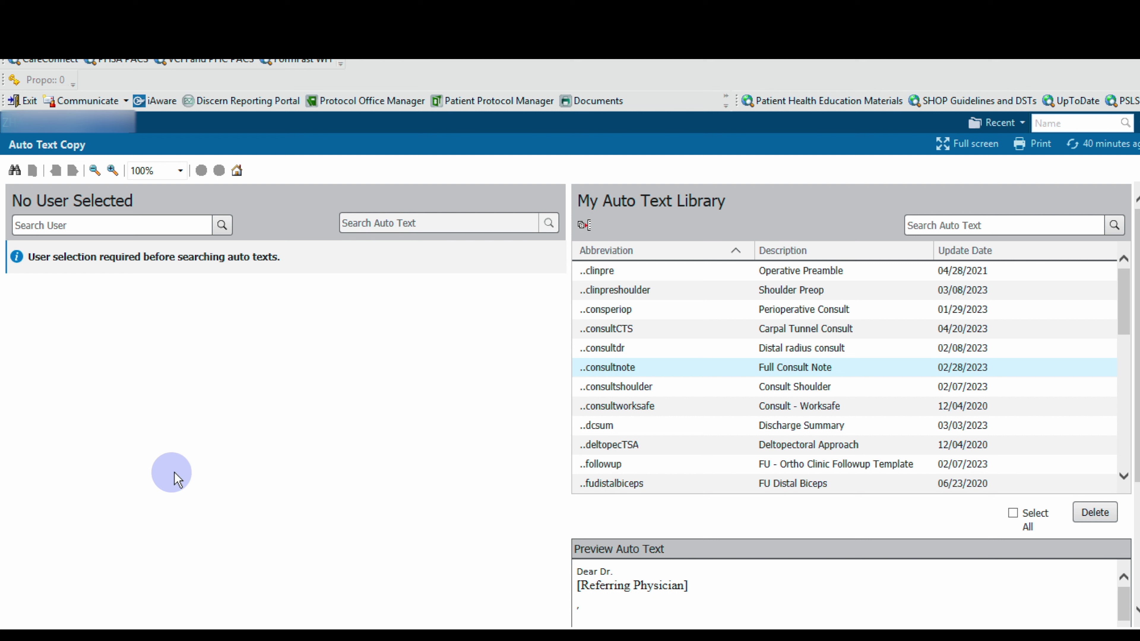
pyautogui.click(160, 226)
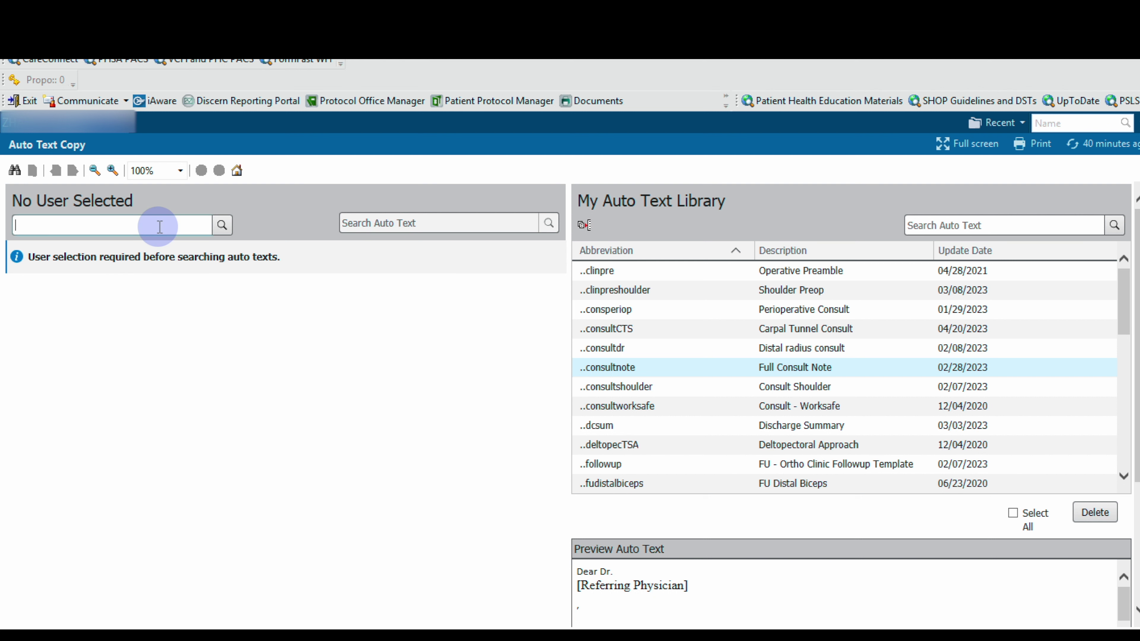
pyautogui.write('huang, a')
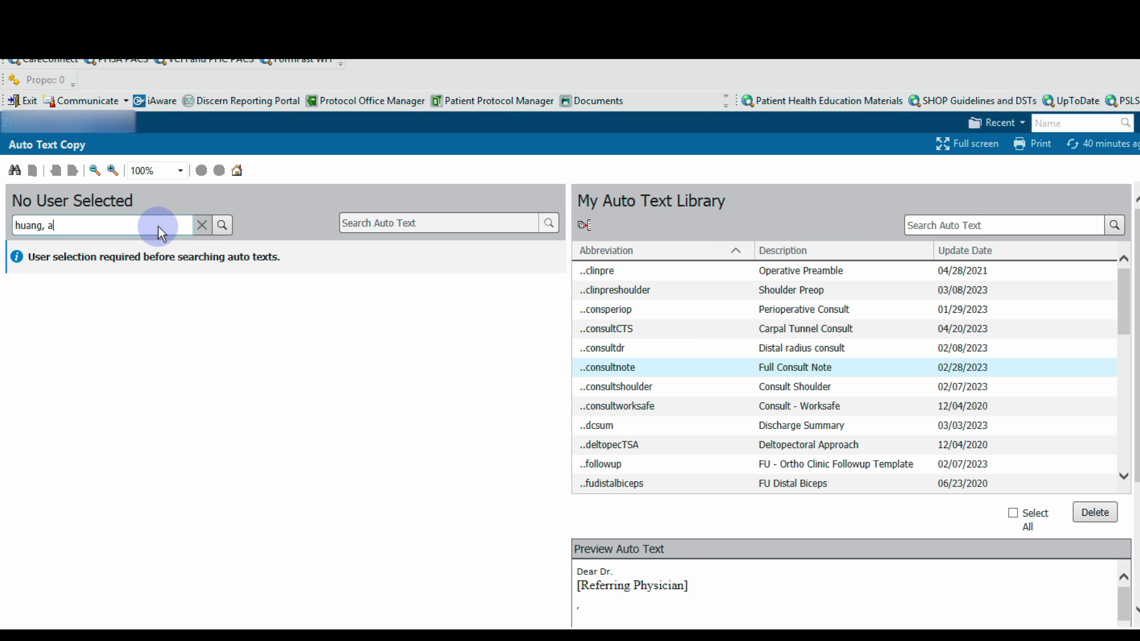
pyautogui.press('Return')
pyautogui.doubleClick(425, 402)
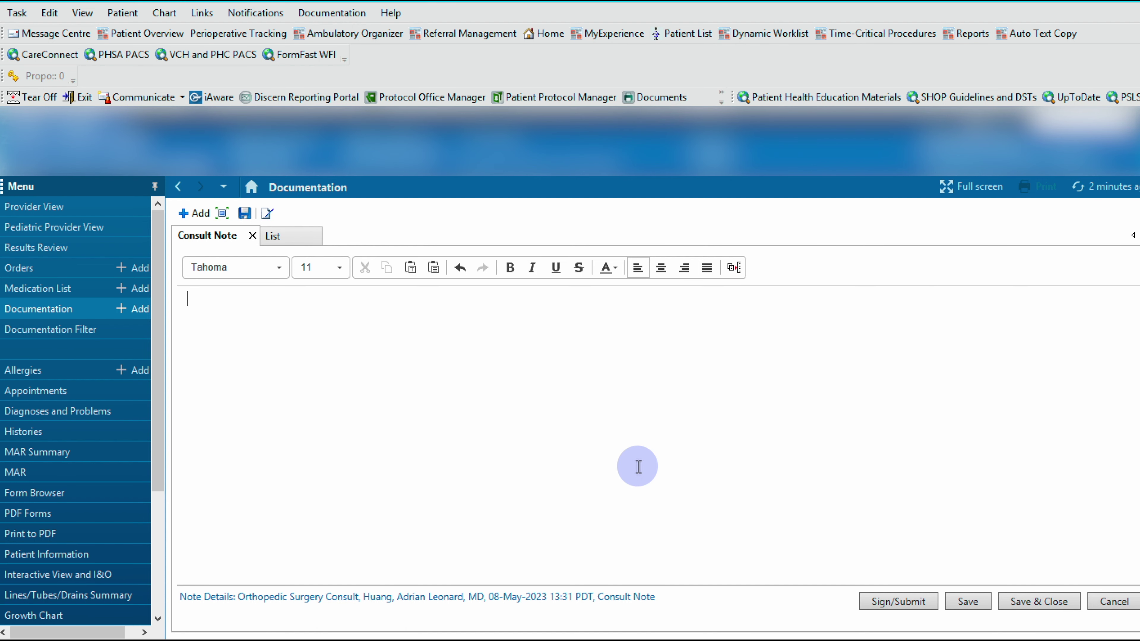
pyautogui.write('..c')
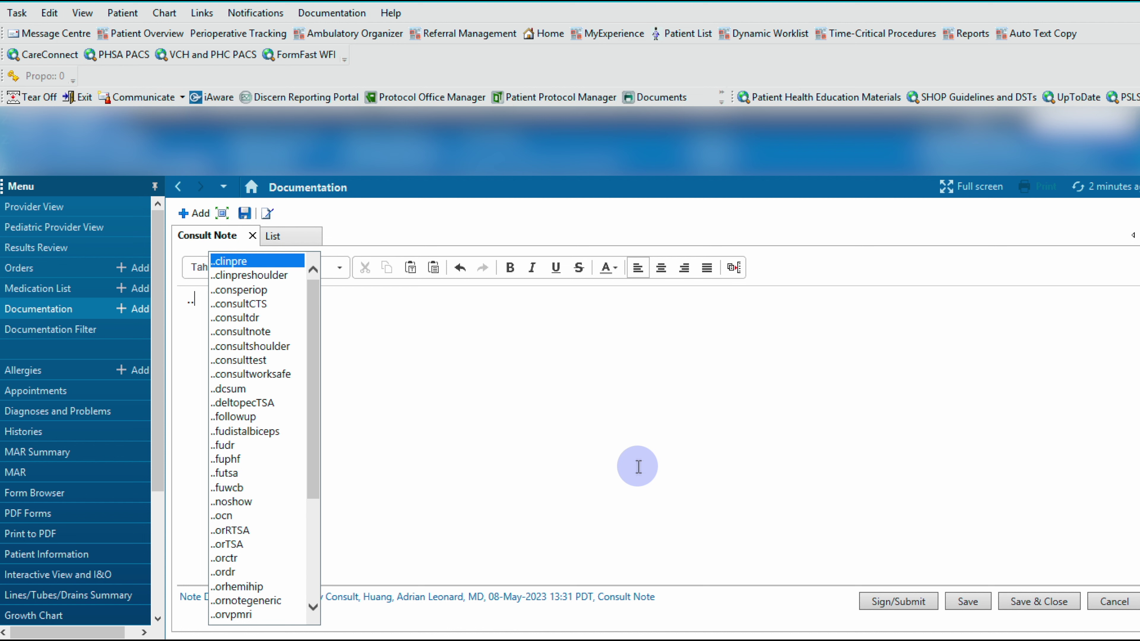
pyautogui.press('Down')
pyautogui.press('Down')
pyautogui.press('Down')
pyautogui.press('Down')
pyautogui.press('Down')
pyautogui.press('Down')
pyautogui.press('Down')
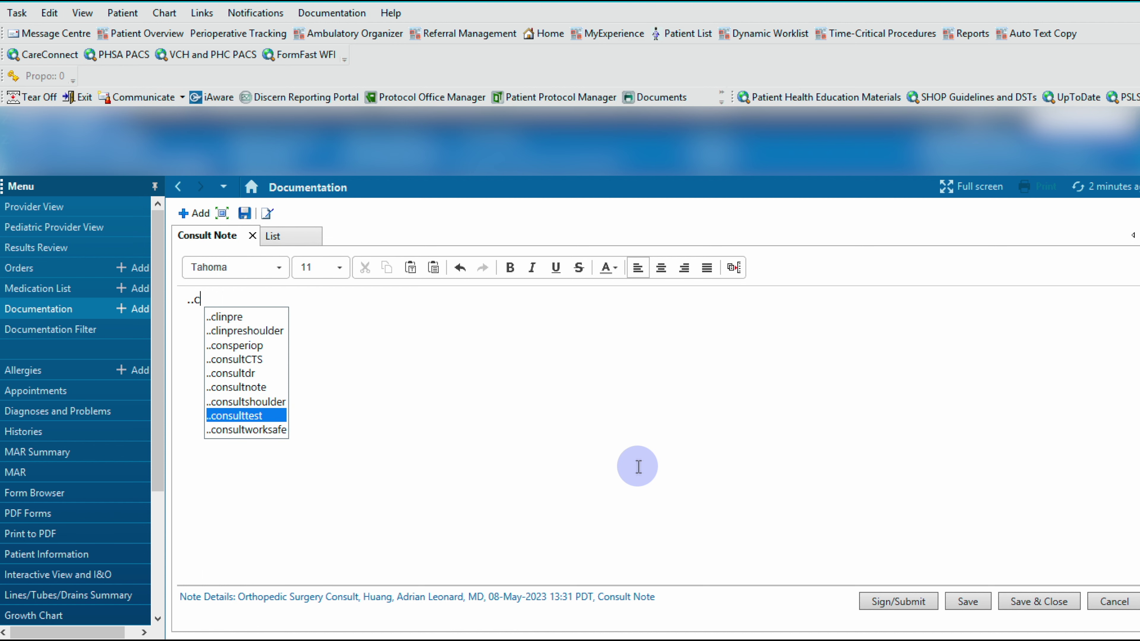
pyautogui.press('Return')
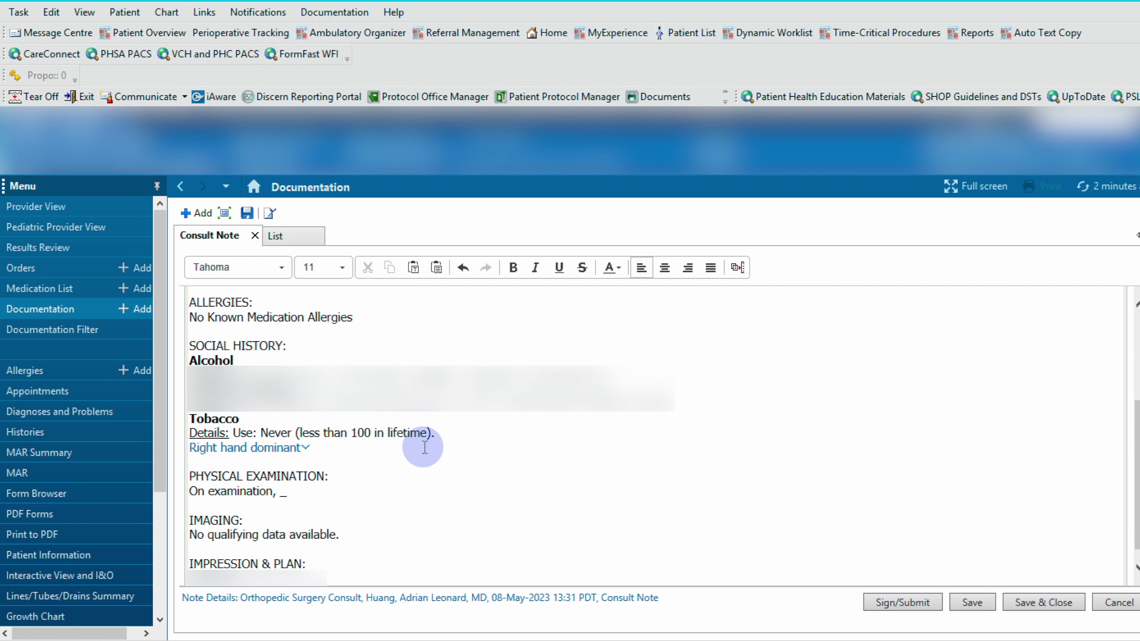
pyautogui.scroll(4, 424, 447)
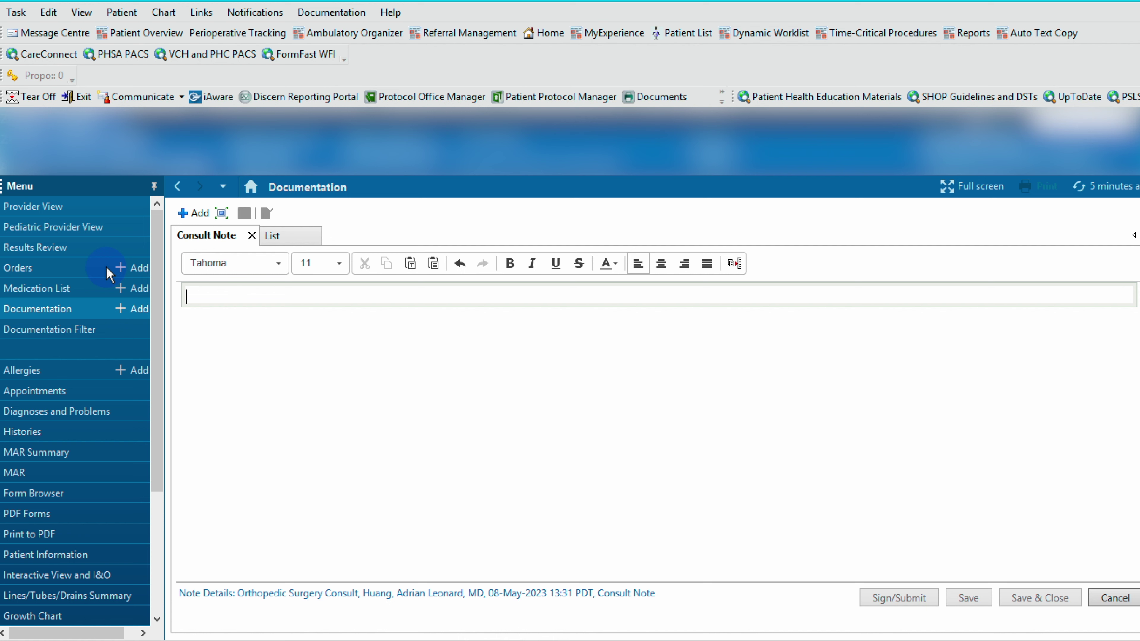
# Step: Expand ..clinpre into the note and review its anesthetic, tourniquet and position drop lists unchanged
pyautogui.write('..c')
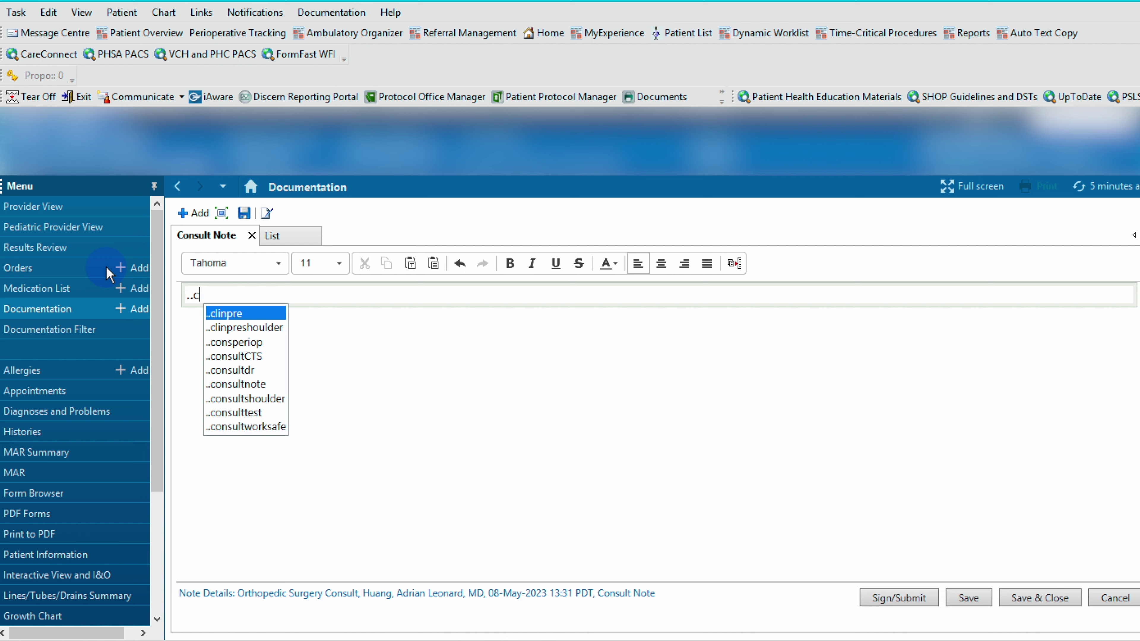
pyautogui.press('Return')
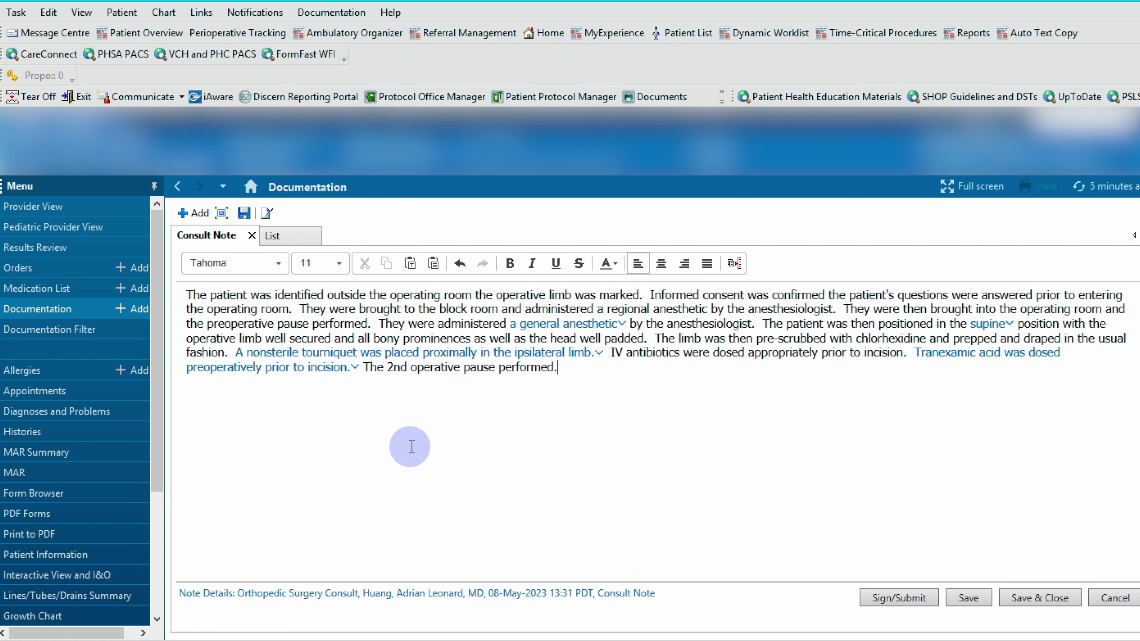
pyautogui.click(597, 324)
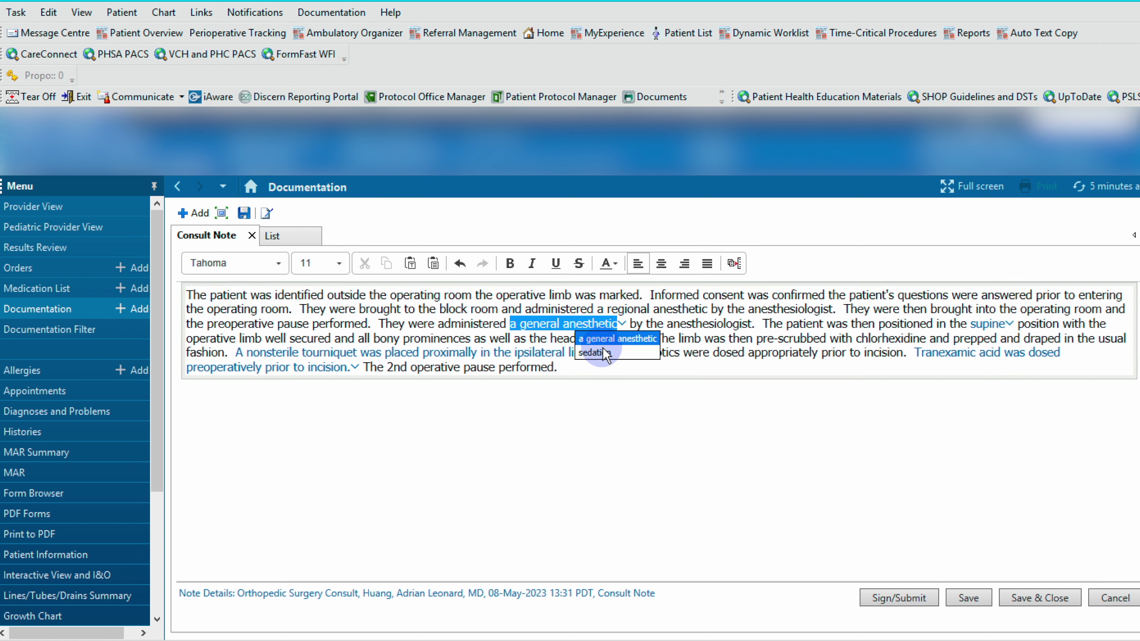
pyautogui.click(737, 309)
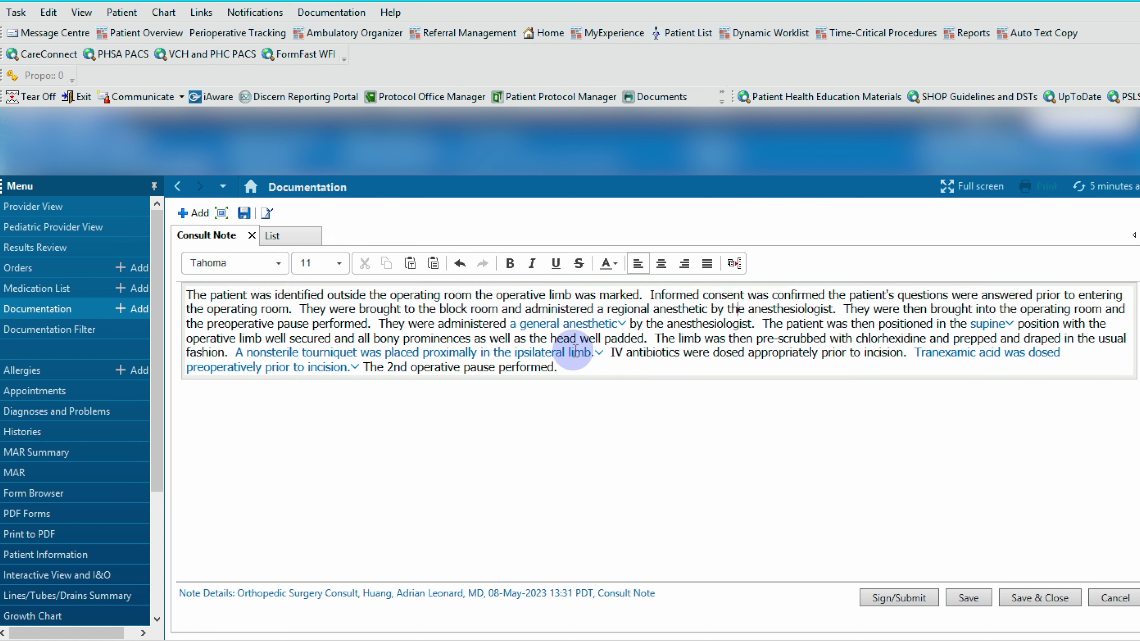
pyautogui.click(451, 350)
pyautogui.click(800, 415)
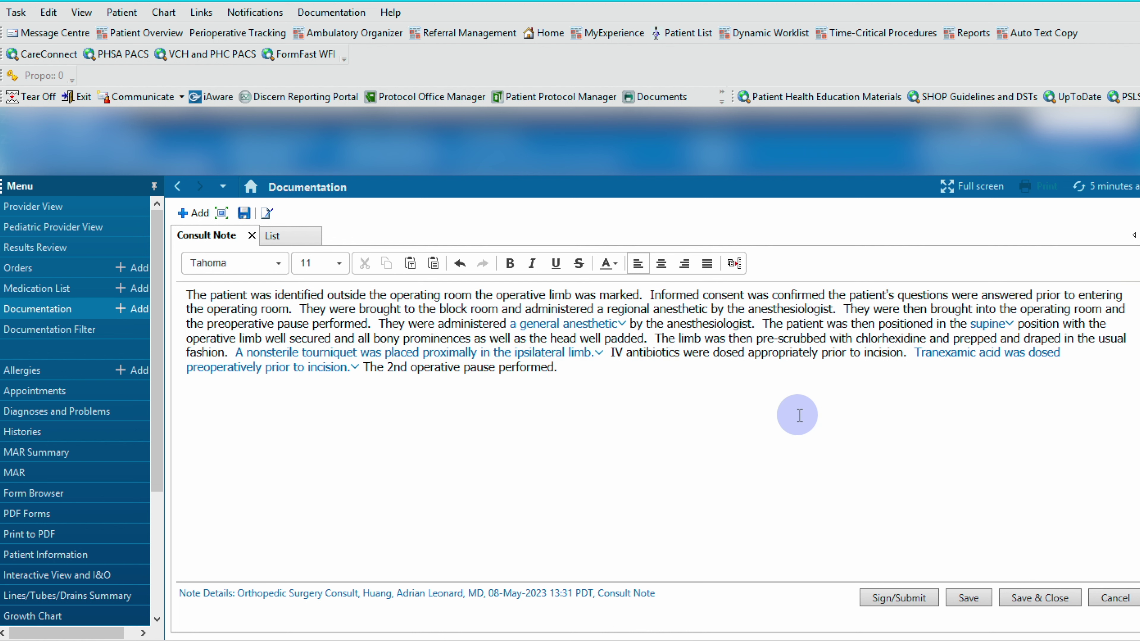
pyautogui.click(992, 324)
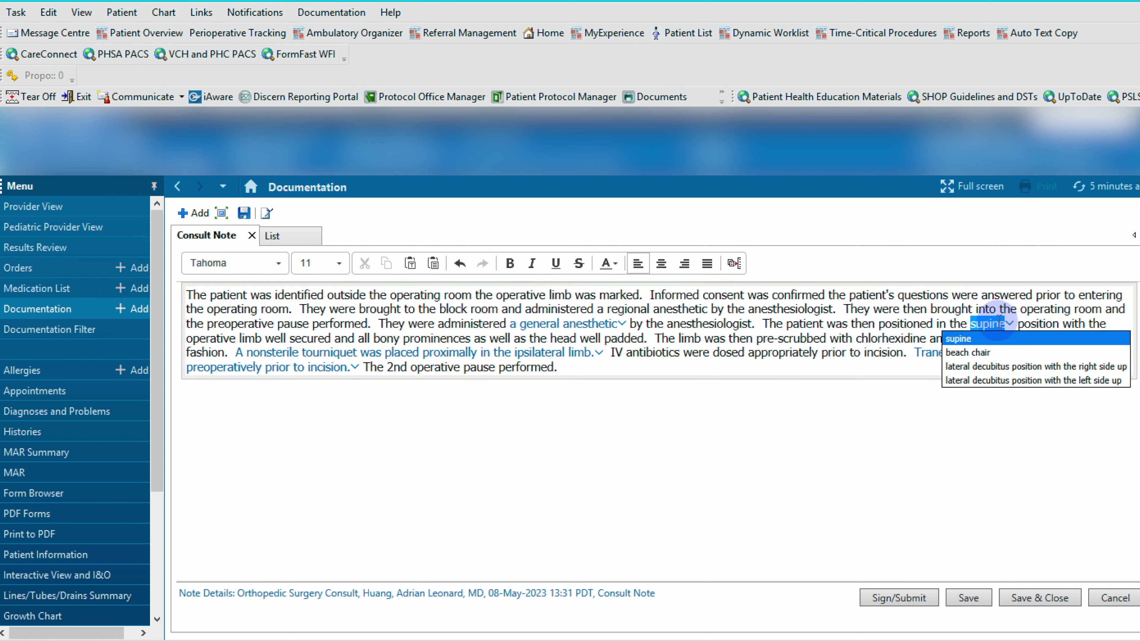
pyautogui.click(785, 340)
# Step: On a new line below the preamble, insert the ..orTSA operative-note template
pyautogui.click(617, 371)
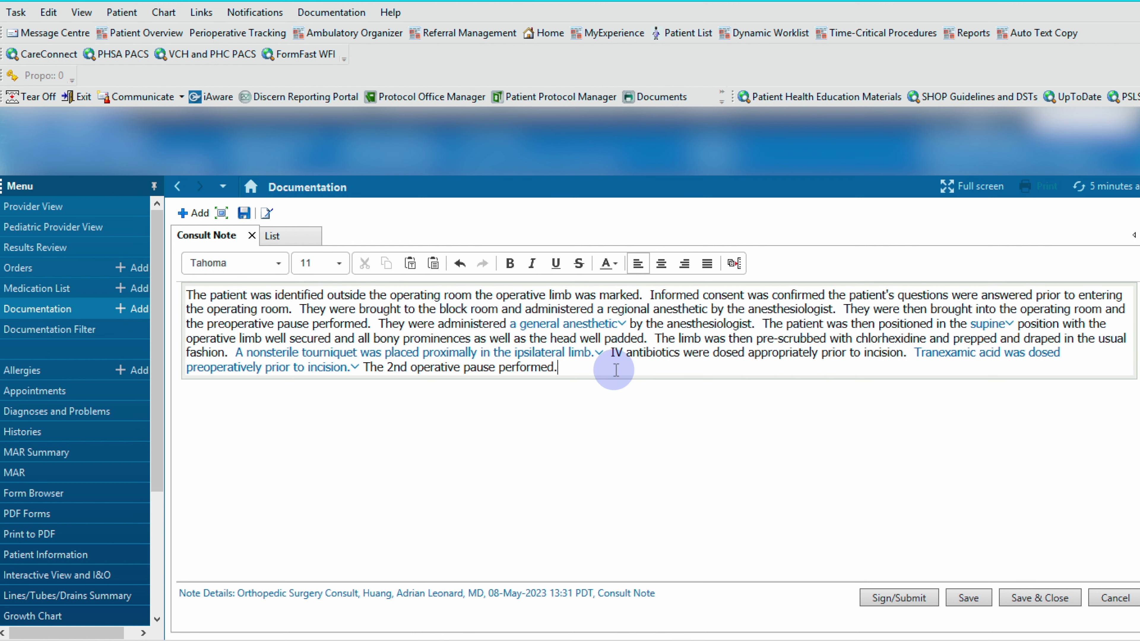
pyautogui.press('Return')
pyautogui.write('..o')
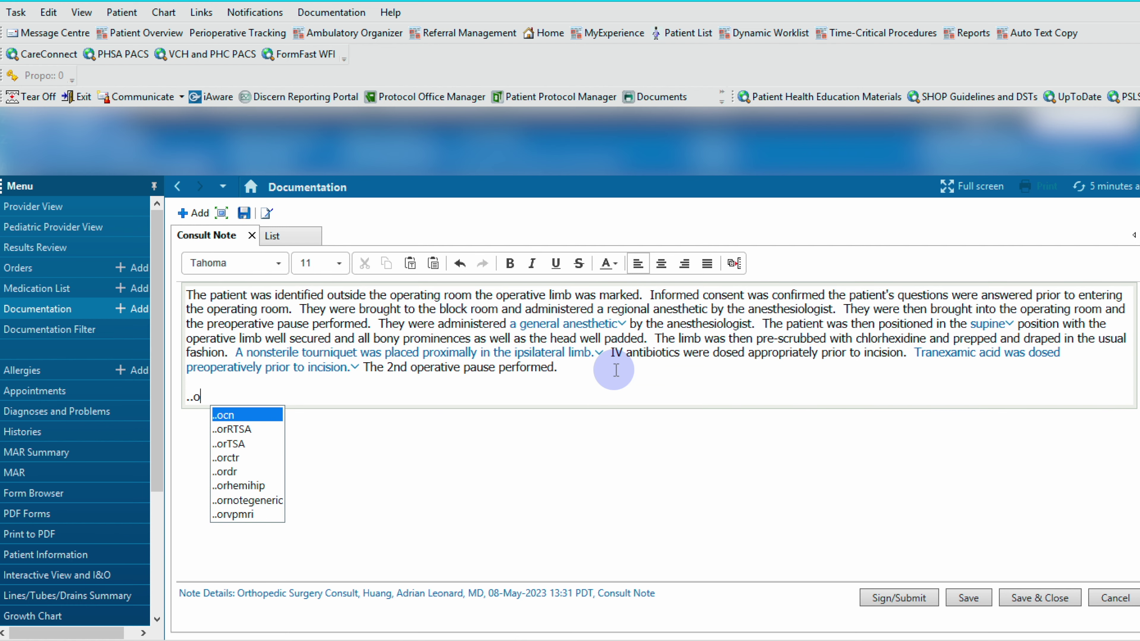
pyautogui.press('Down')
pyautogui.press('Down')
pyautogui.press('Return')
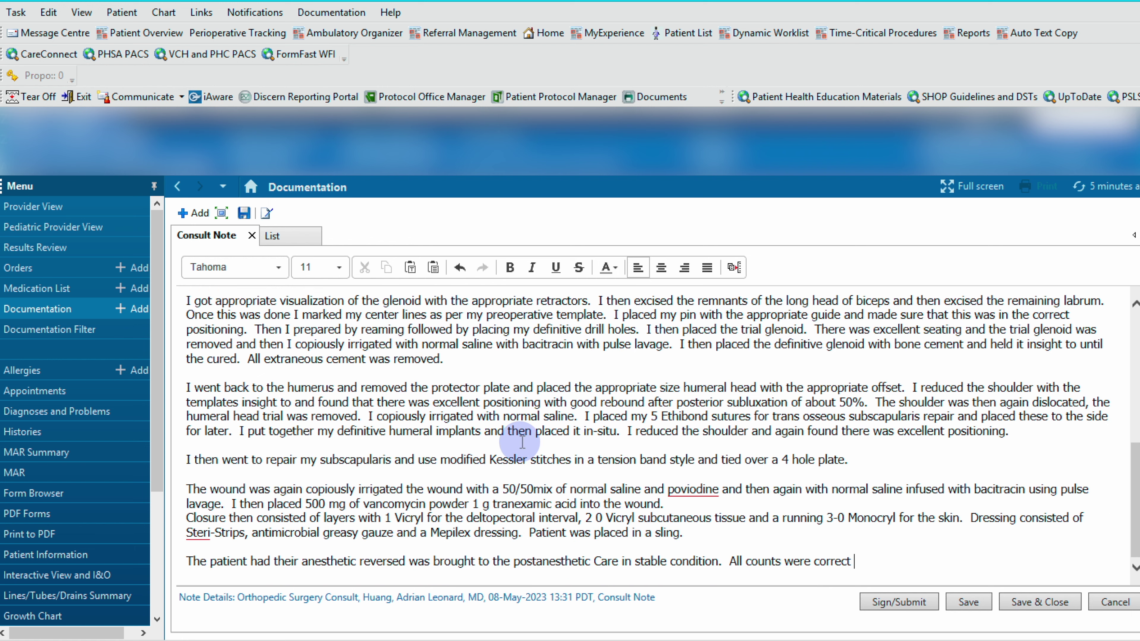